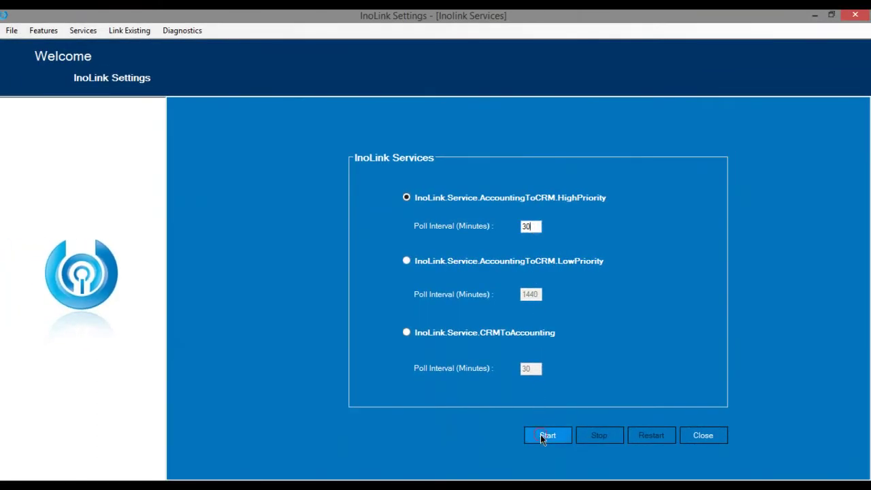
Step: Start the AccountingToCRM HighPriority sync service and acknowledge its started confirmation
{"action": "left_click", "coordinate": [540, 434]}
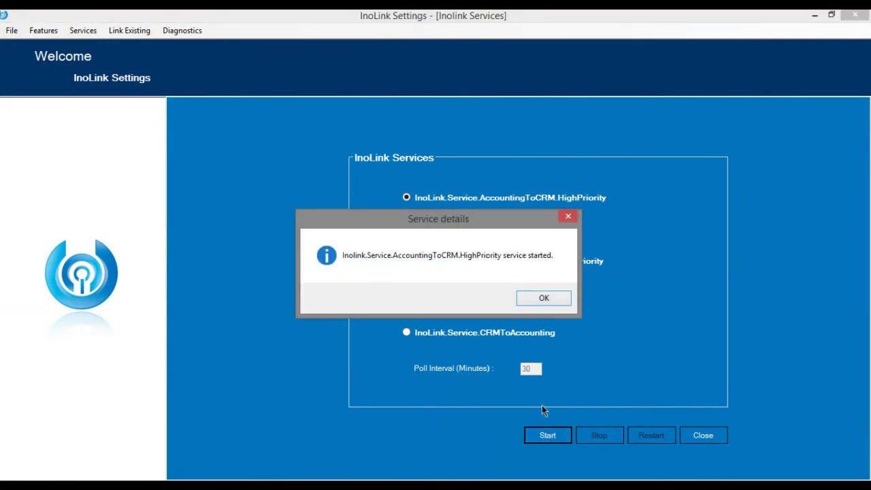
{"action": "left_click", "coordinate": [545, 299]}
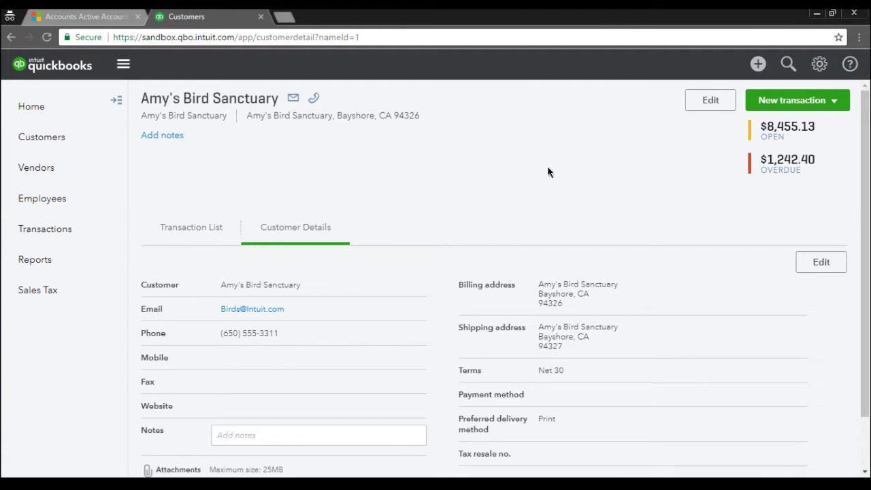
Step: Edit Amy's Bird Sanctuary's billing ZIP code to 94327 and save the customer
{"action": "left_click", "coordinate": [699, 106]}
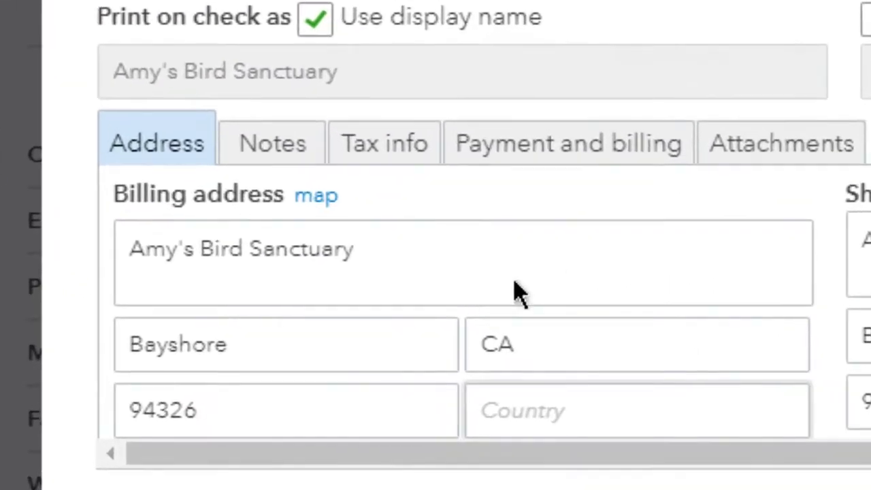
{"action": "left_click", "coordinate": [266, 416]}
{"action": "left_click", "coordinate": [267, 417]}
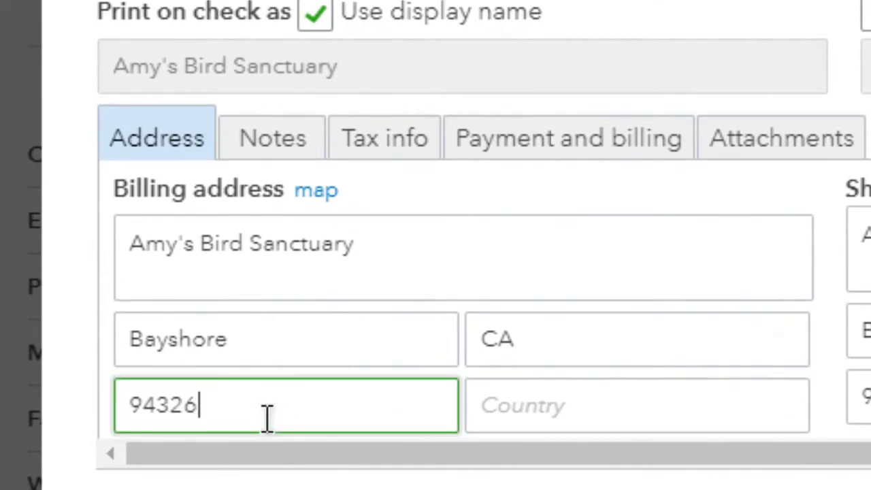
{"action": "key", "text": "BackSpace"}
{"action": "type", "text": "7"}
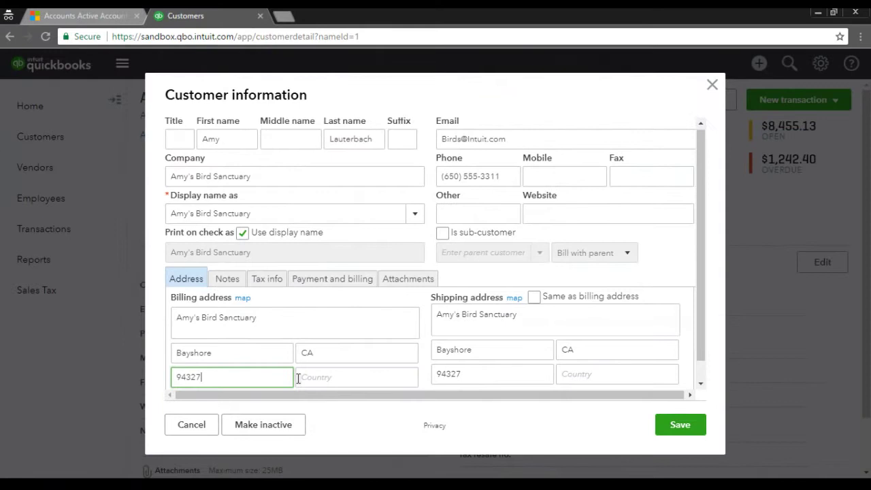
{"action": "left_click", "coordinate": [663, 424]}
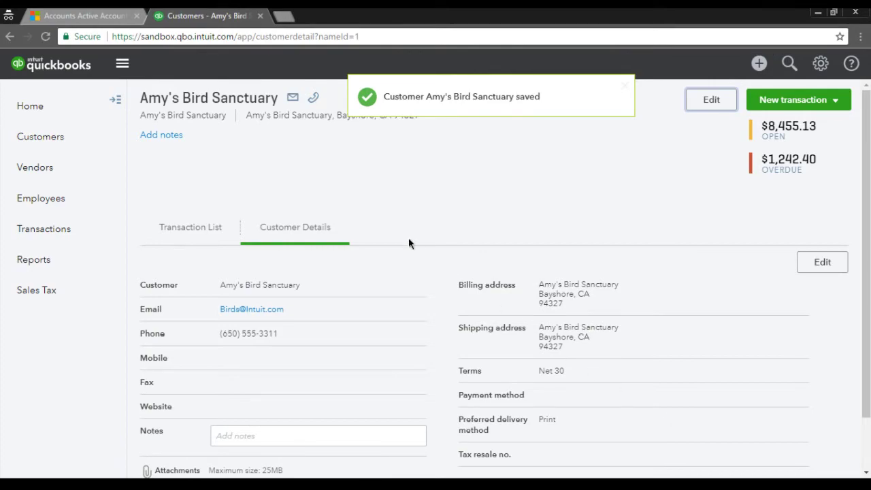
Step: Refresh the account's Link Jobs to find the new Accounting update job, then return to the account summary
{"action": "left_click", "coordinate": [103, 18]}
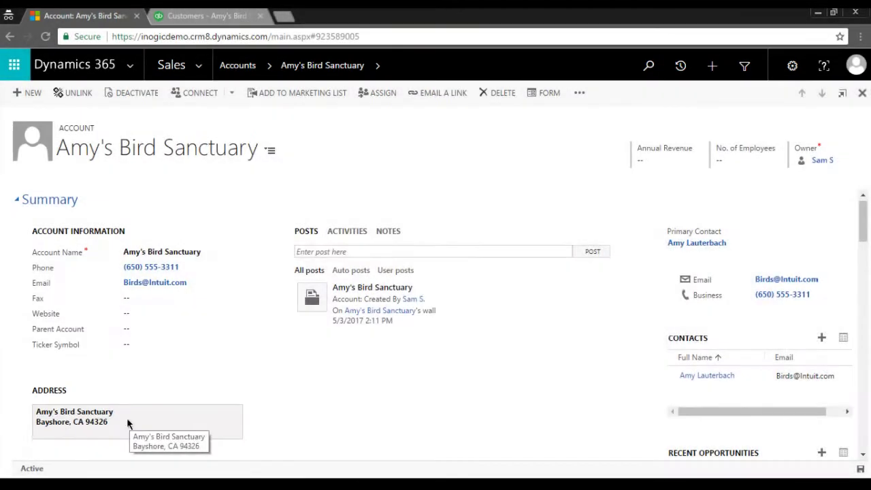
{"action": "left_click", "coordinate": [377, 66]}
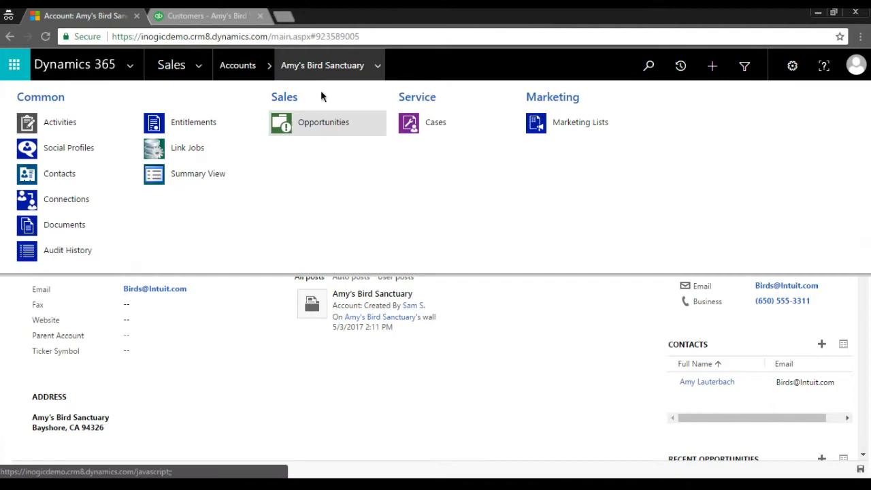
{"action": "left_click", "coordinate": [163, 152]}
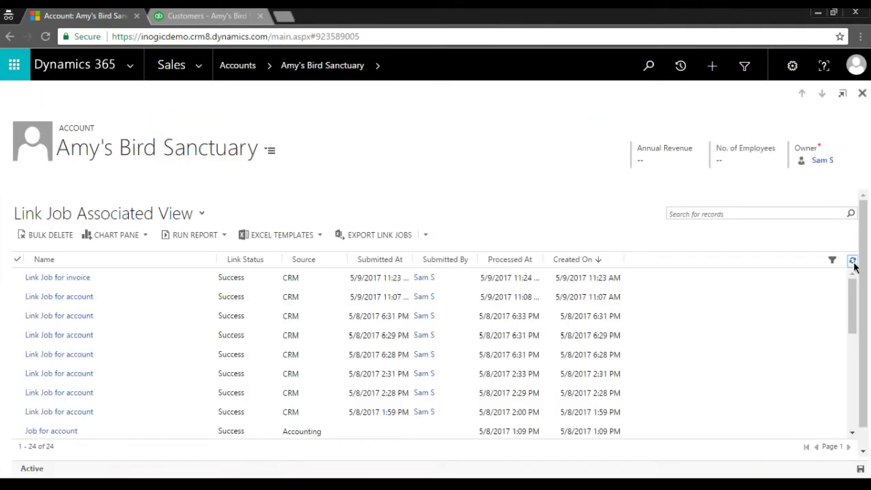
{"action": "left_click", "coordinate": [853, 262]}
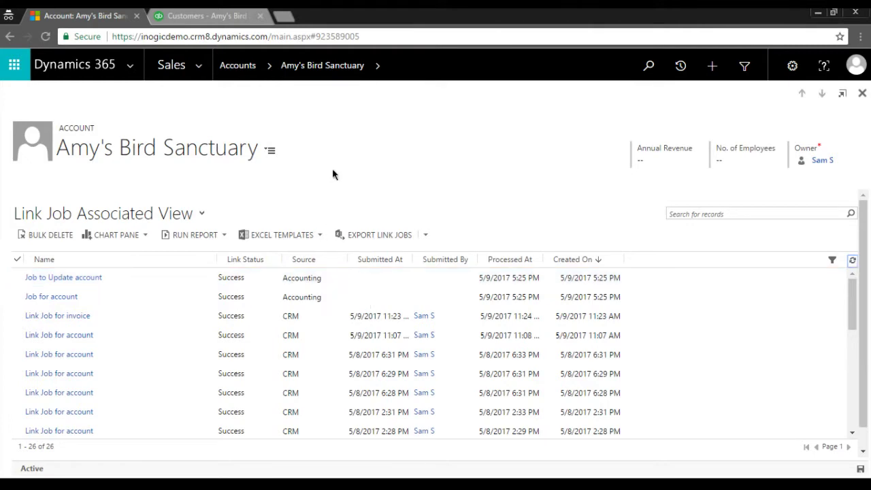
{"action": "left_click", "coordinate": [342, 68]}
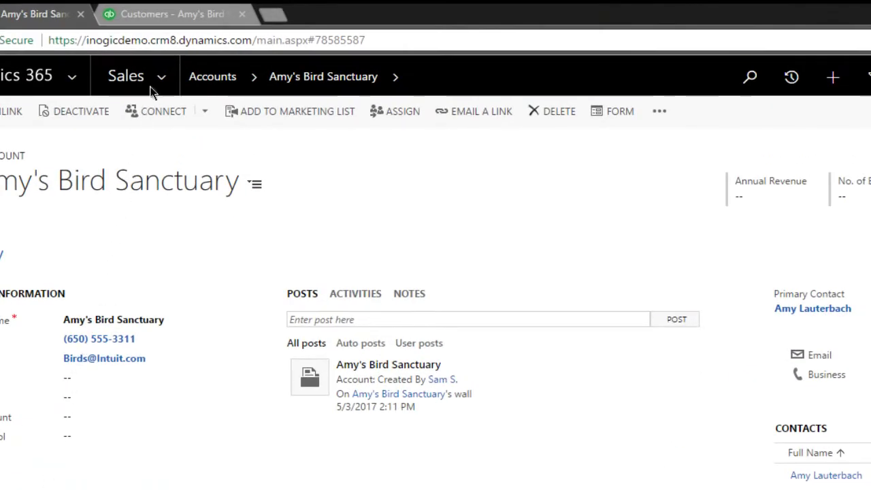
Step: Review the QuickBooks customer's 94438 address and $7,213.13 balance, then return to Dynamics 365
{"action": "left_click", "coordinate": [170, 15]}
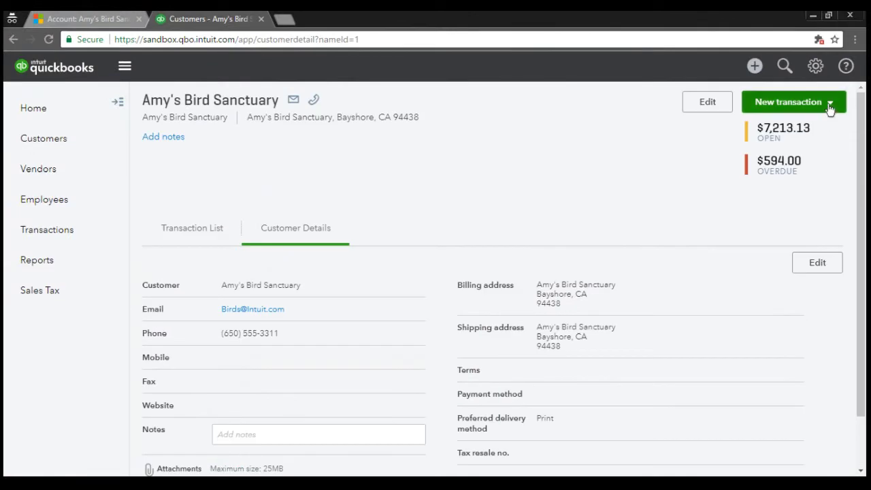
{"action": "left_click", "coordinate": [830, 105]}
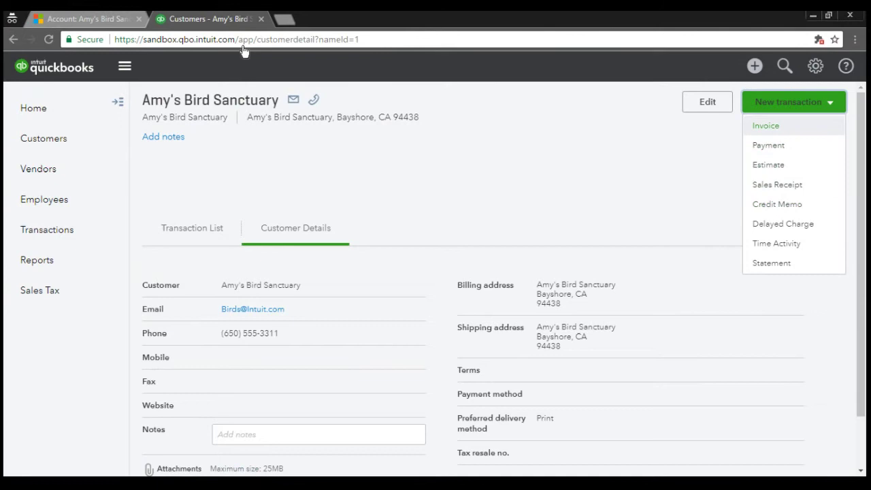
{"action": "left_click", "coordinate": [99, 26]}
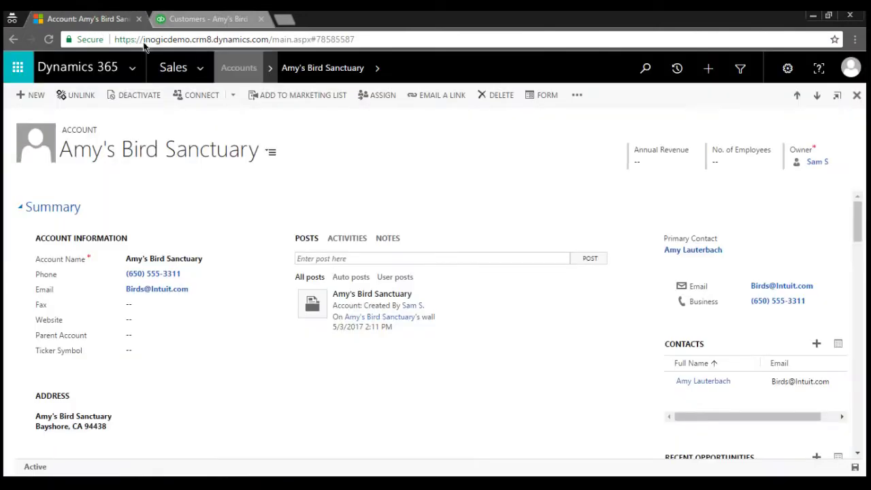
Step: Switch Dynamics 365 to the Settings area and open the synced Payments list
{"action": "left_click", "coordinate": [202, 68]}
{"action": "left_click", "coordinate": [456, 118]}
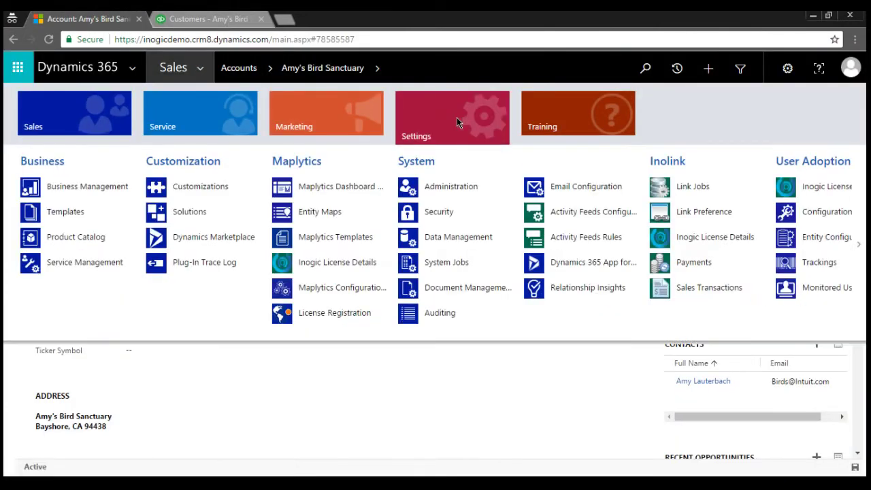
{"action": "left_click", "coordinate": [694, 262]}
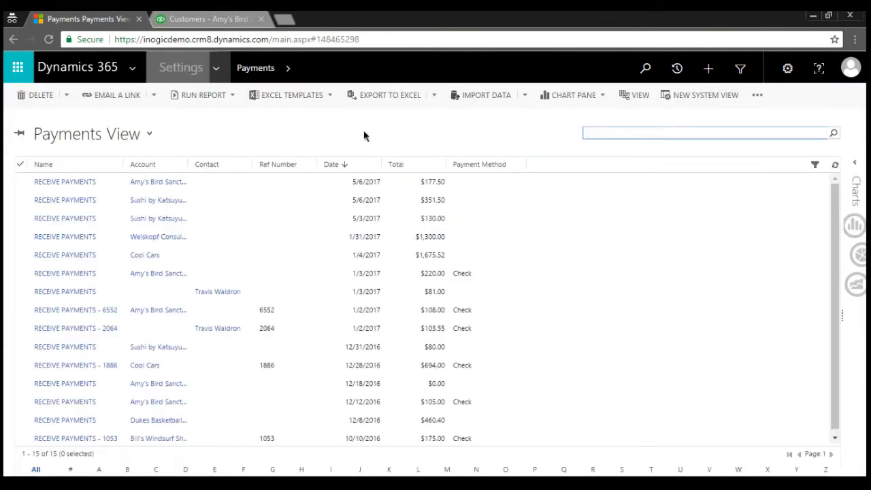
Step: Open the Sales Transactions list of 53 synced entries and step down through its rows
{"action": "left_click", "coordinate": [218, 72]}
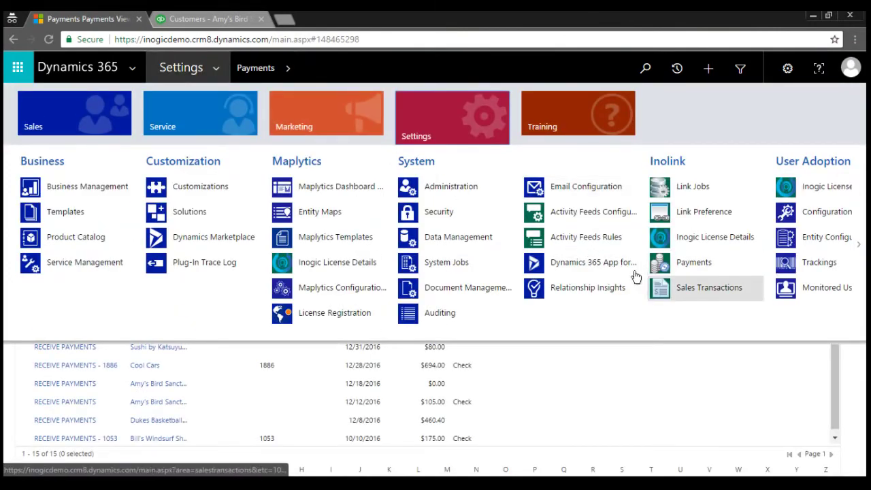
{"action": "left_click", "coordinate": [665, 290]}
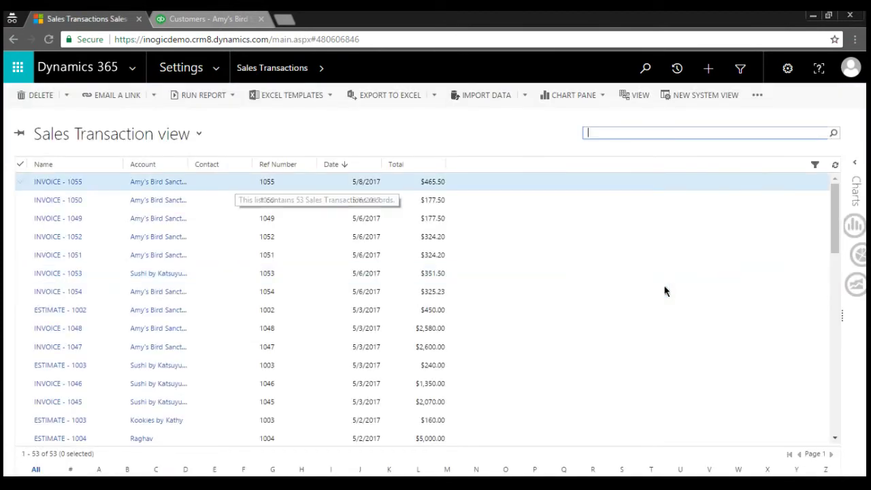
{"action": "key", "text": "Down"}
{"action": "key", "text": "Down"}
{"action": "key", "text": "Down"}
{"action": "key", "text": "Down"}
{"action": "key", "text": "Down"}
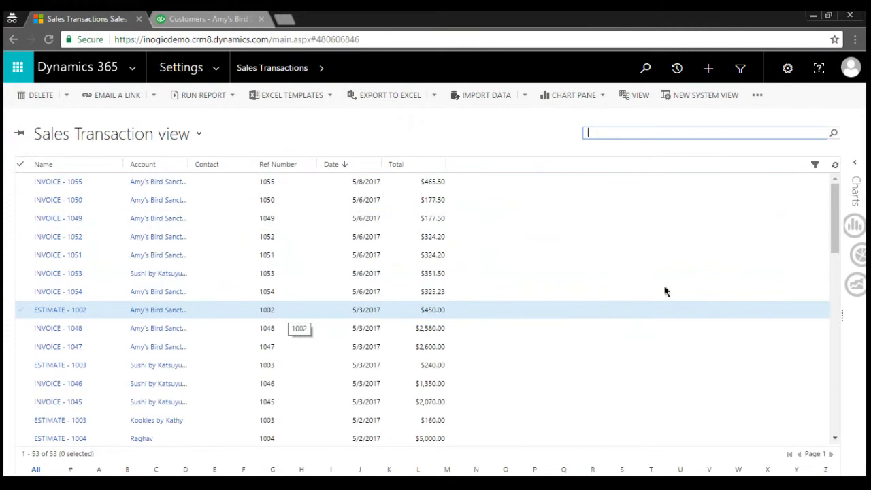
{"action": "key", "text": "Down"}
{"action": "key", "text": "Down"}
{"action": "key", "text": "Down"}
{"action": "key", "text": "Down"}
{"action": "key", "text": "Down"}
{"action": "key", "text": "Down"}
{"action": "key", "text": "Down"}
{"action": "key", "text": "Down"}
{"action": "key", "text": "Down"}
{"action": "key", "text": "Down"}
{"action": "key", "text": "Down"}
{"action": "key", "text": "Down"}
{"action": "key", "text": "Down"}
{"action": "key", "text": "Down"}
{"action": "key", "text": "Down"}
{"action": "key", "text": "Down"}
{"action": "key", "text": "Down"}
{"action": "key", "text": "Down"}
{"action": "key", "text": "Down"}
{"action": "key", "text": "Down"}
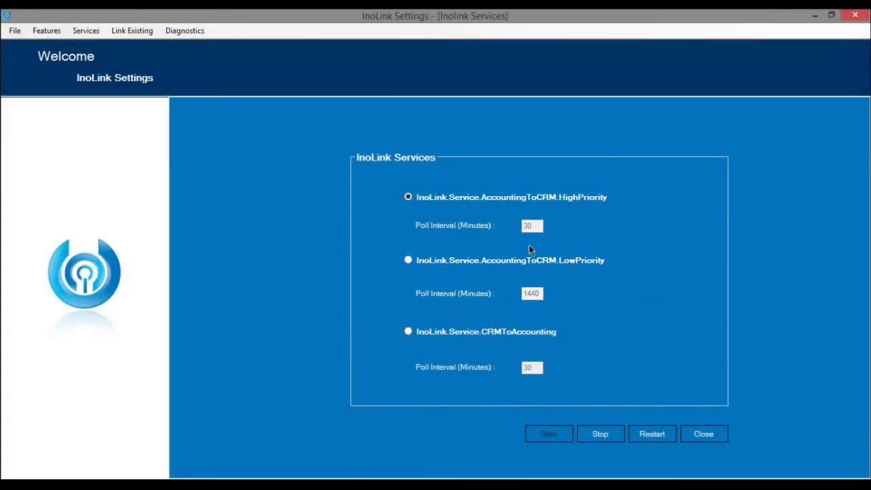
Step: Select the AccountingToCRM LowPriority service with its 1440-minute poll interval and start it
{"action": "left_click", "coordinate": [408, 261]}
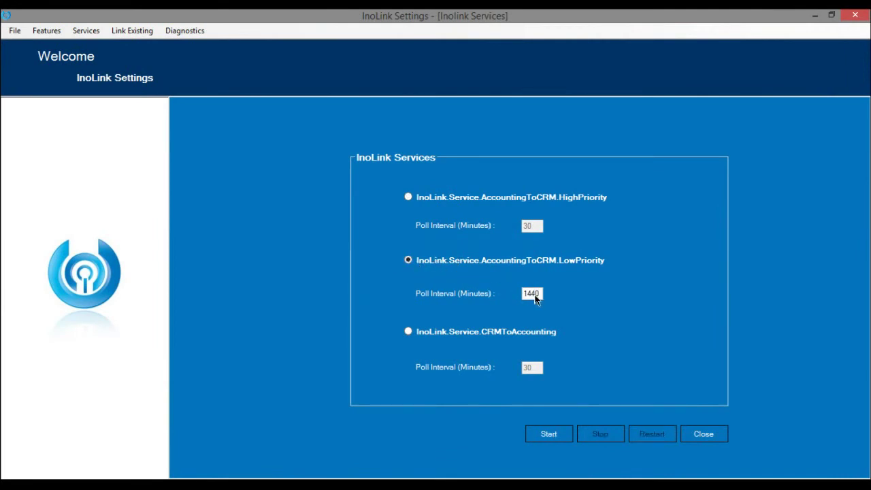
{"action": "left_click", "coordinate": [535, 294]}
{"action": "left_click", "coordinate": [550, 432]}
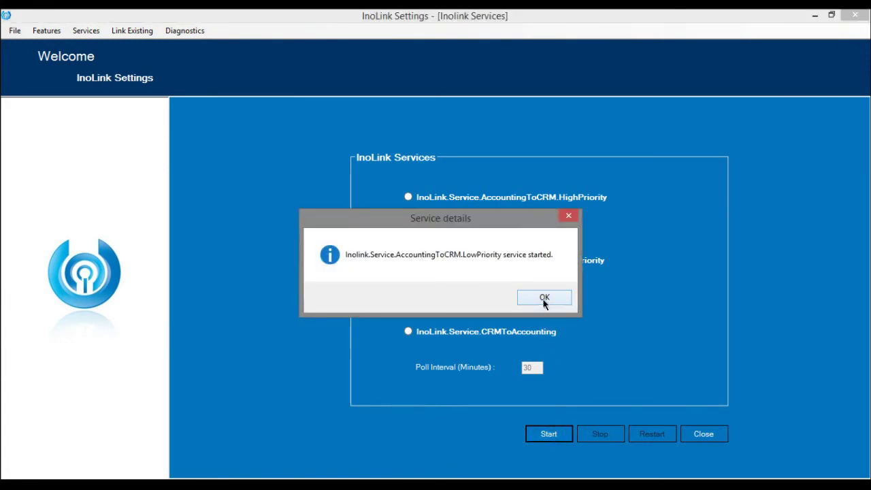
{"action": "left_click", "coordinate": [545, 300]}
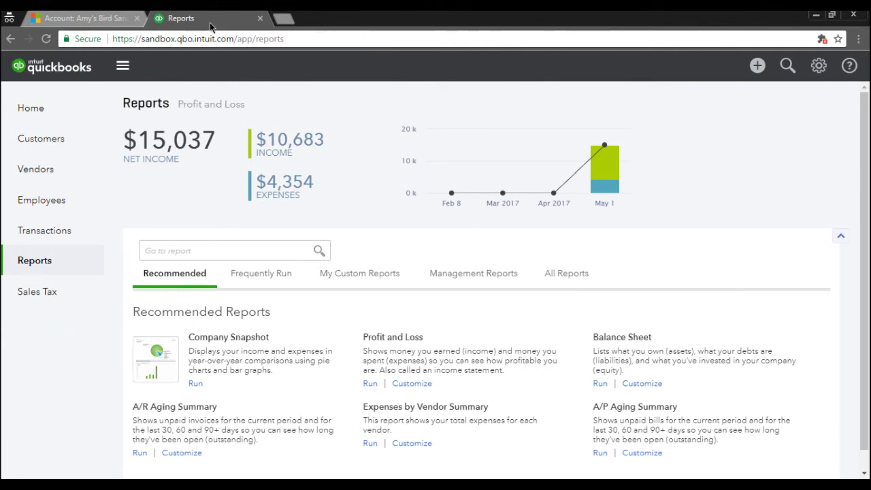
Step: Open the A/R Aging Summary report and dismiss the customize-reports tour
{"action": "left_click", "coordinate": [224, 250]}
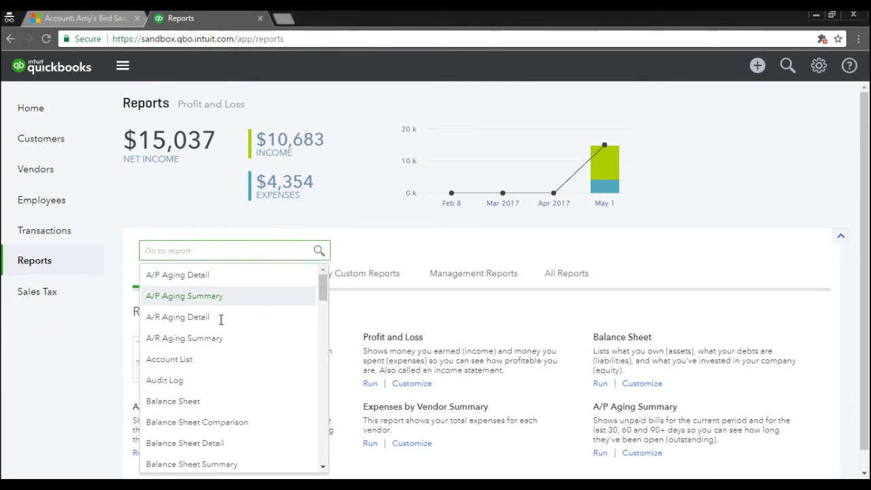
{"action": "left_click", "coordinate": [220, 338]}
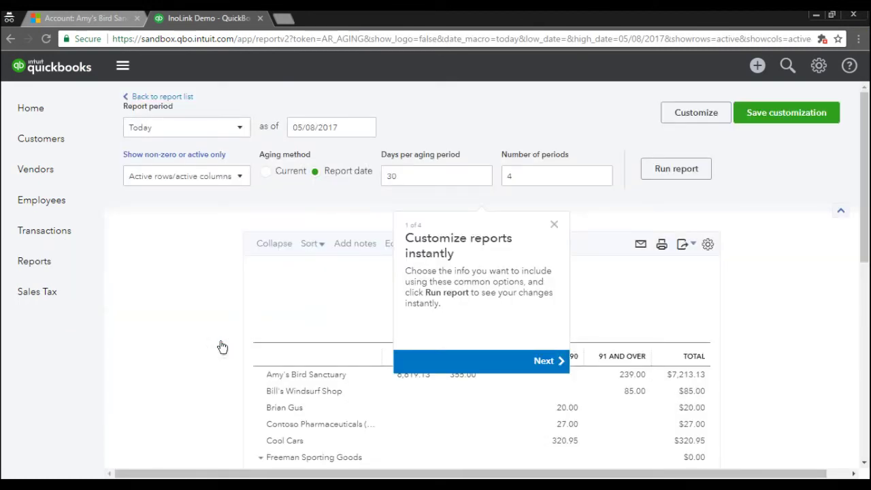
{"action": "left_click", "coordinate": [555, 225]}
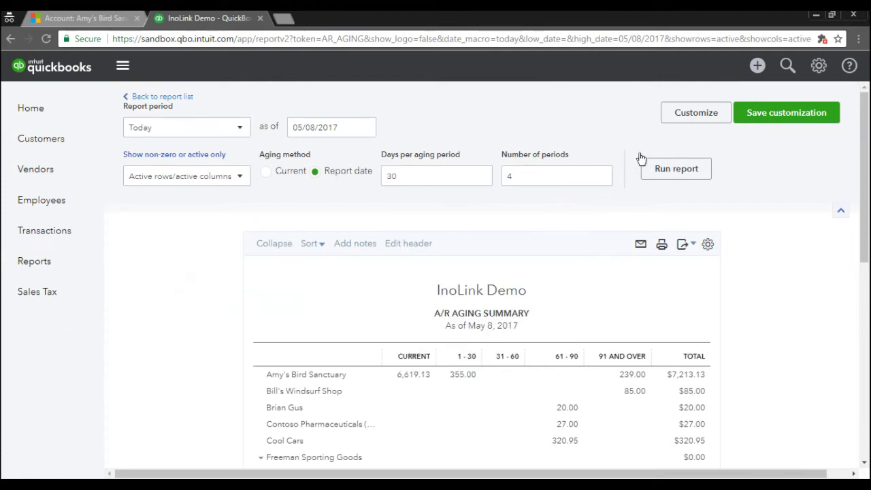
Step: Filter the report to Amy's Bird Sanctuary, rerun it, and view matching aging amounts in Dynamics 365
{"action": "left_click", "coordinate": [688, 116]}
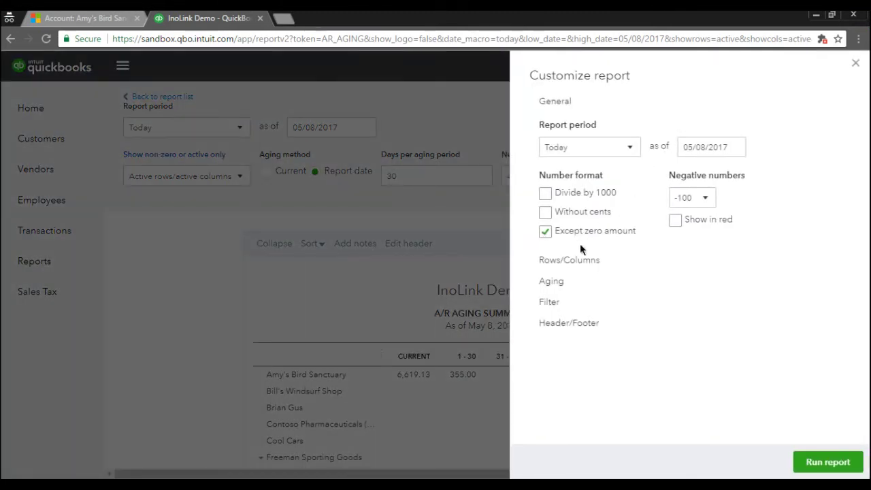
{"action": "left_click", "coordinate": [536, 303]}
{"action": "left_click", "coordinate": [545, 327]}
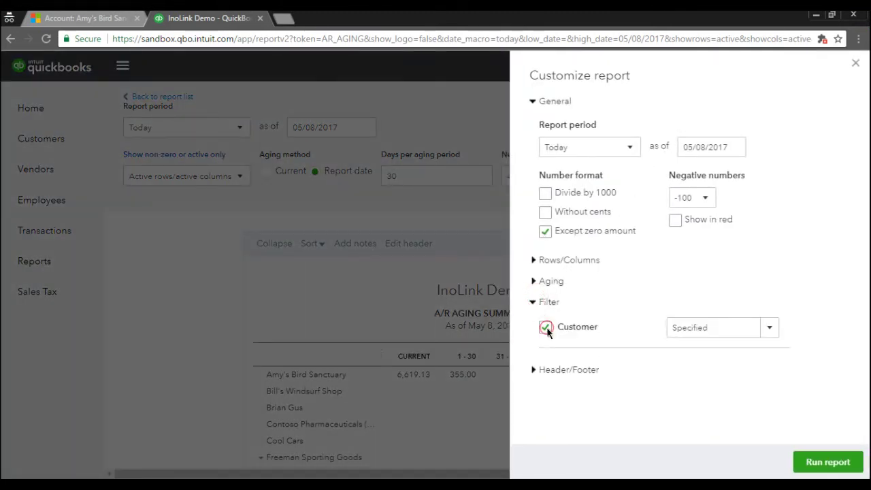
{"action": "left_click", "coordinate": [727, 331]}
{"action": "type", "text": "Amy's Bird Sanctuary"}
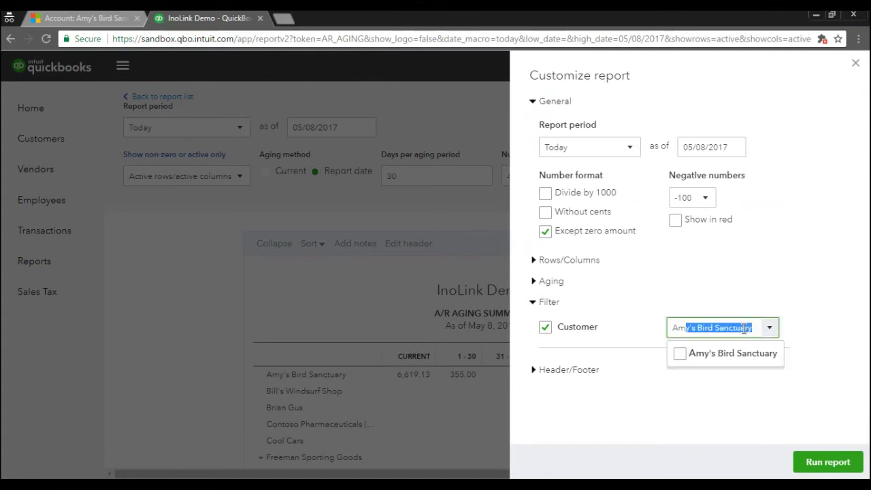
{"action": "left_click", "coordinate": [680, 354]}
{"action": "left_click", "coordinate": [826, 461]}
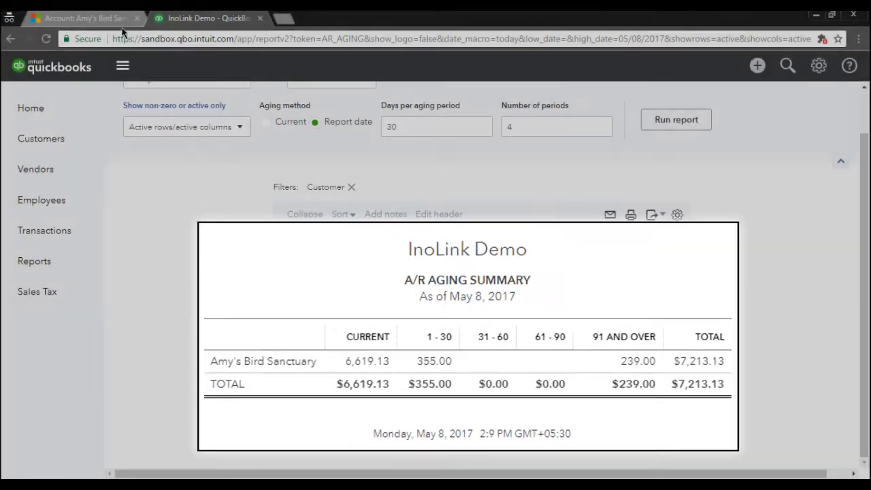
{"action": "key", "text": "ctrl+Page_Up"}
{"action": "scroll", "coordinate": [279, 331], "scroll_direction": "down", "scroll_amount": 15}
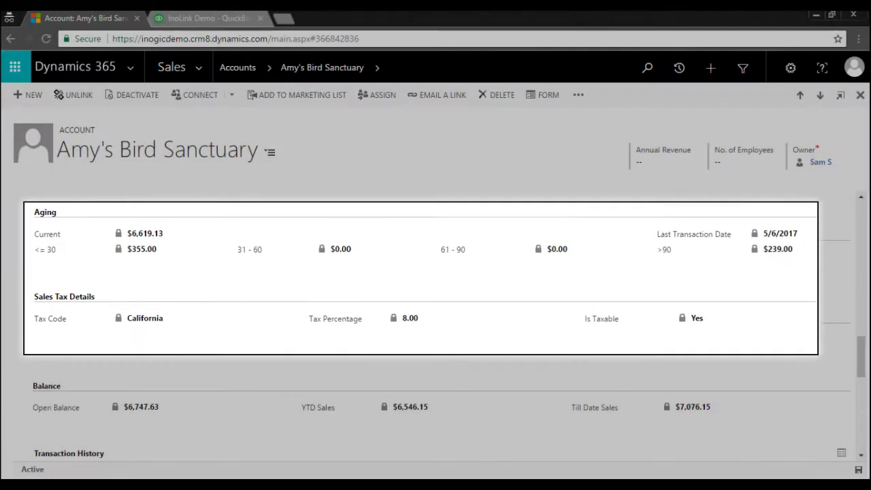
Step: Switch to the Sales by Customer Summary report for May 1-8, 2017
{"action": "key", "text": "ctrl+Page_Down"}
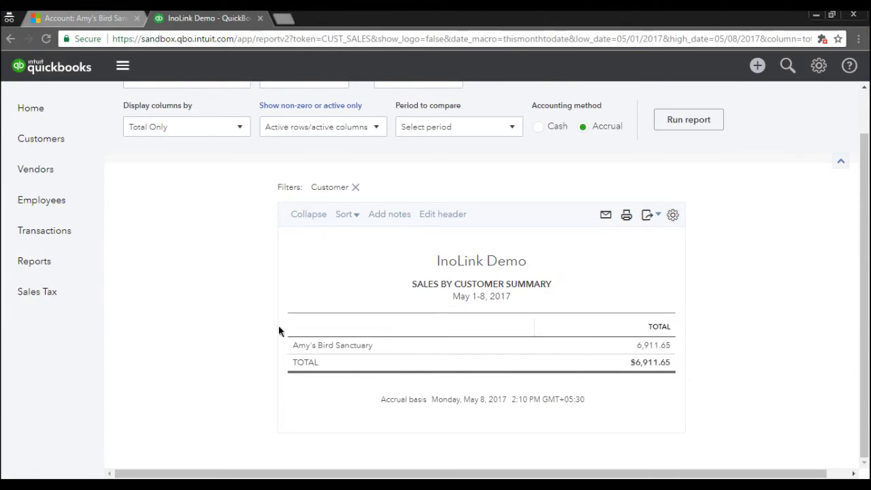